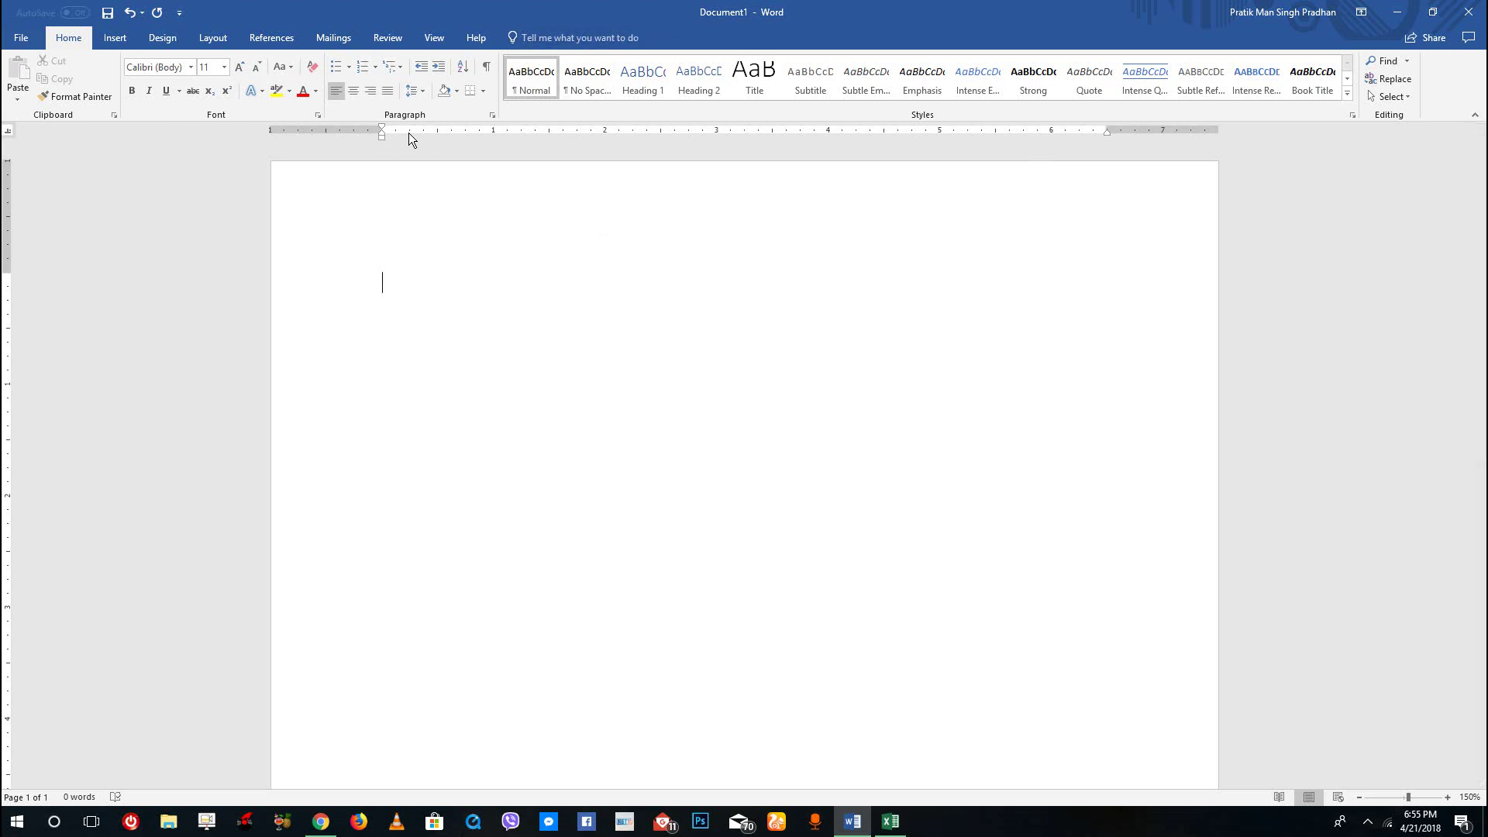
- Cycle the ruler's tab selector through the tab types and leave it on Left Tab
click(11, 138)
click(9, 137)
click(9, 138)
- Place a left tab at 1", center tabs near 2.5" and 4", and a right tab near 5.5"
click(492, 132)
click(8, 131)
click(671, 135)
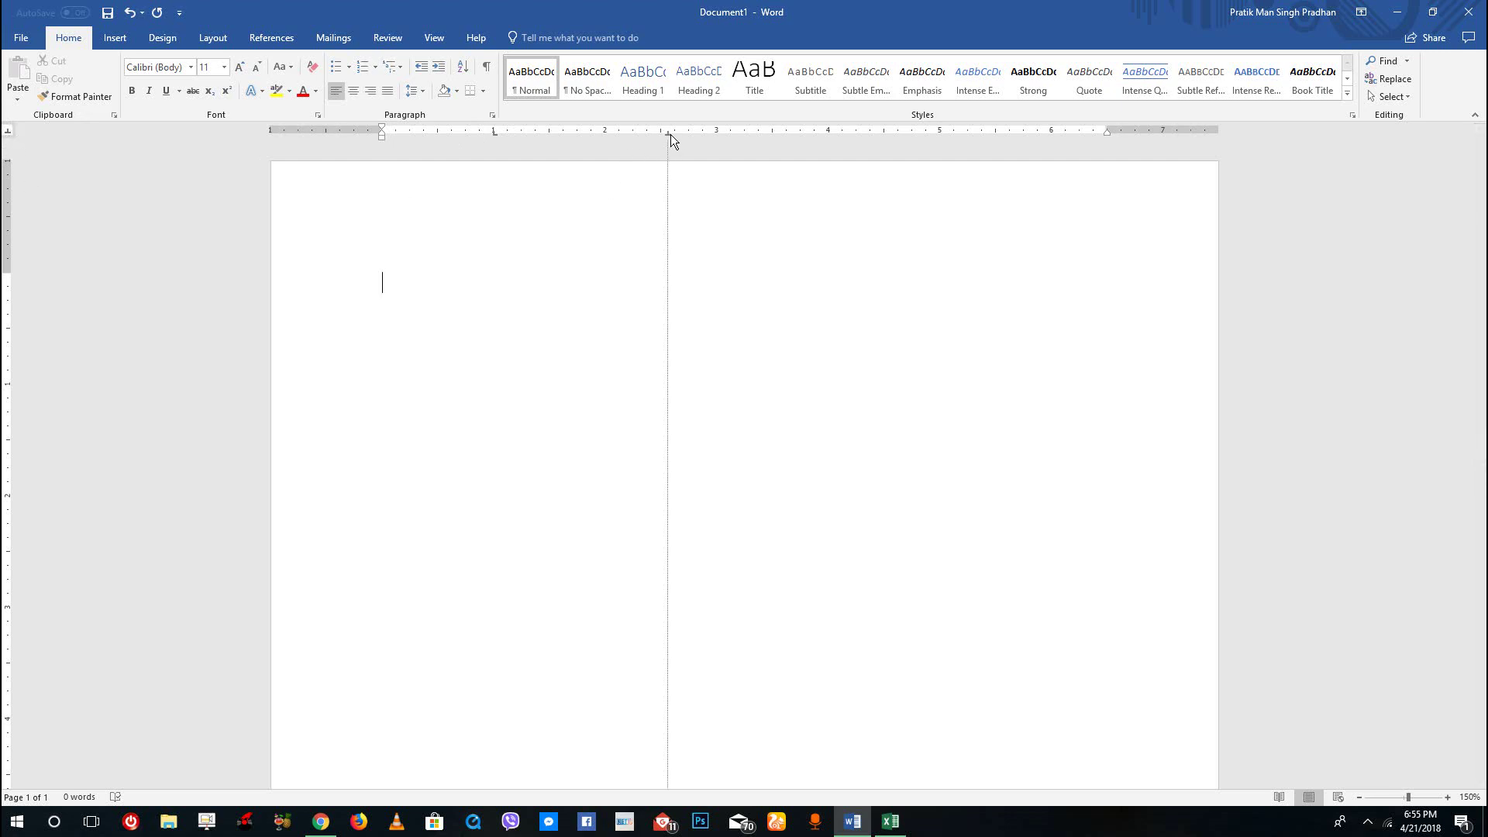
click(822, 136)
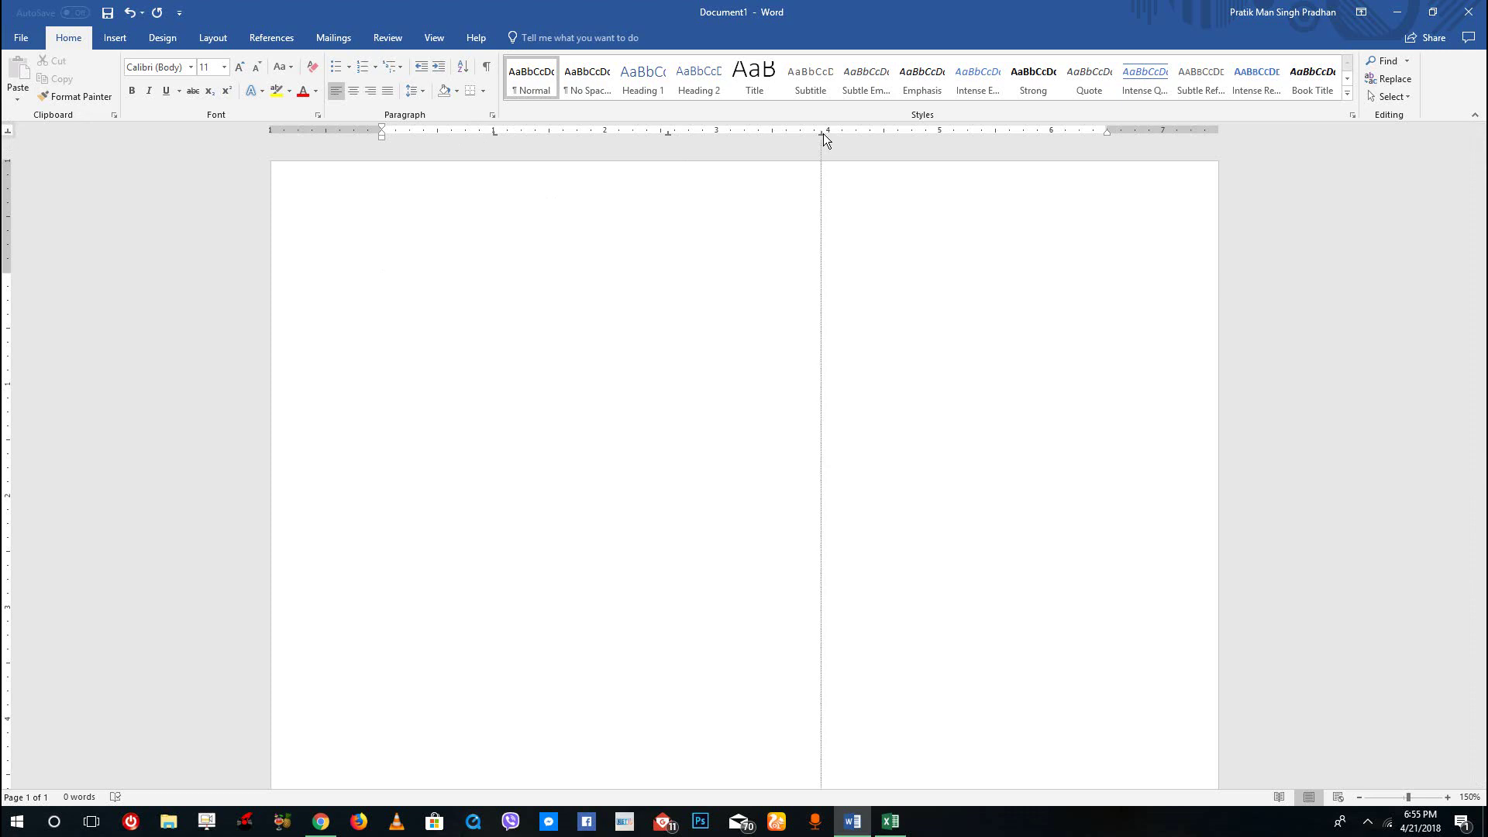
click(11, 138)
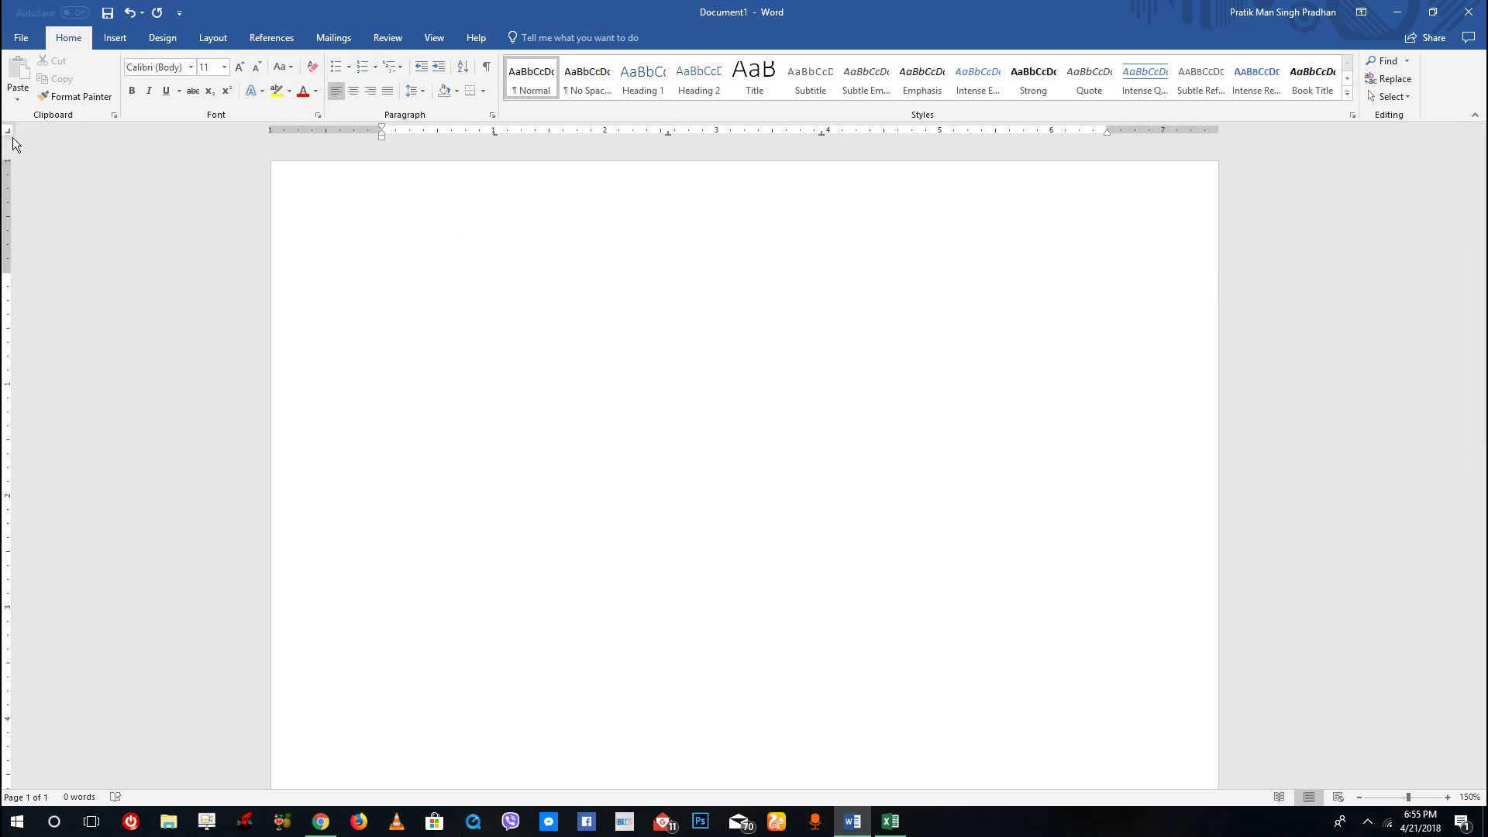
click(997, 132)
- Test the 1" tab stop with a letter, undo a stray move of it, and delete the test letter
drag(492, 133, 501, 134)
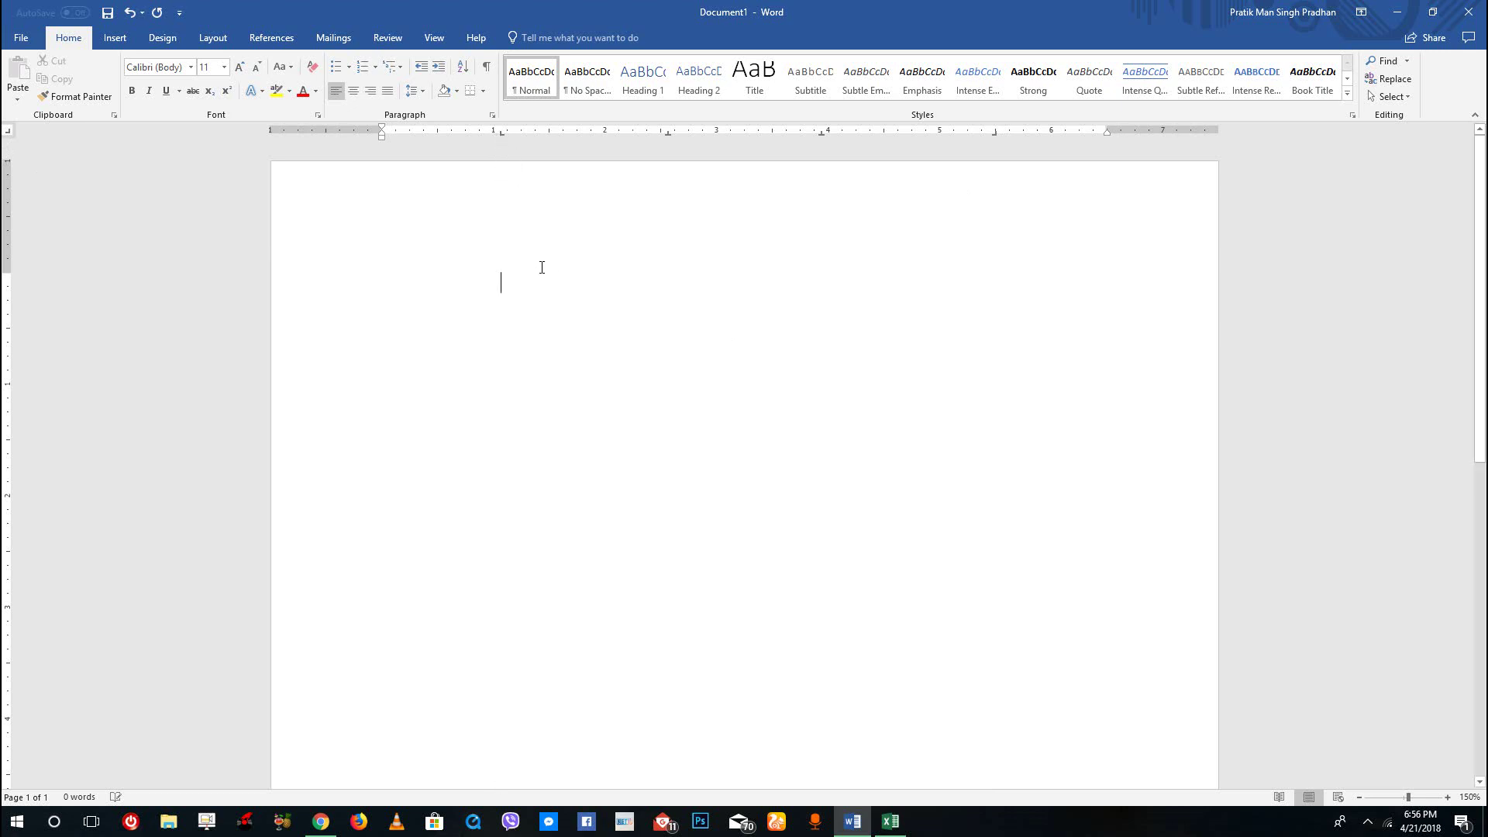
key(Tab)
text(s)
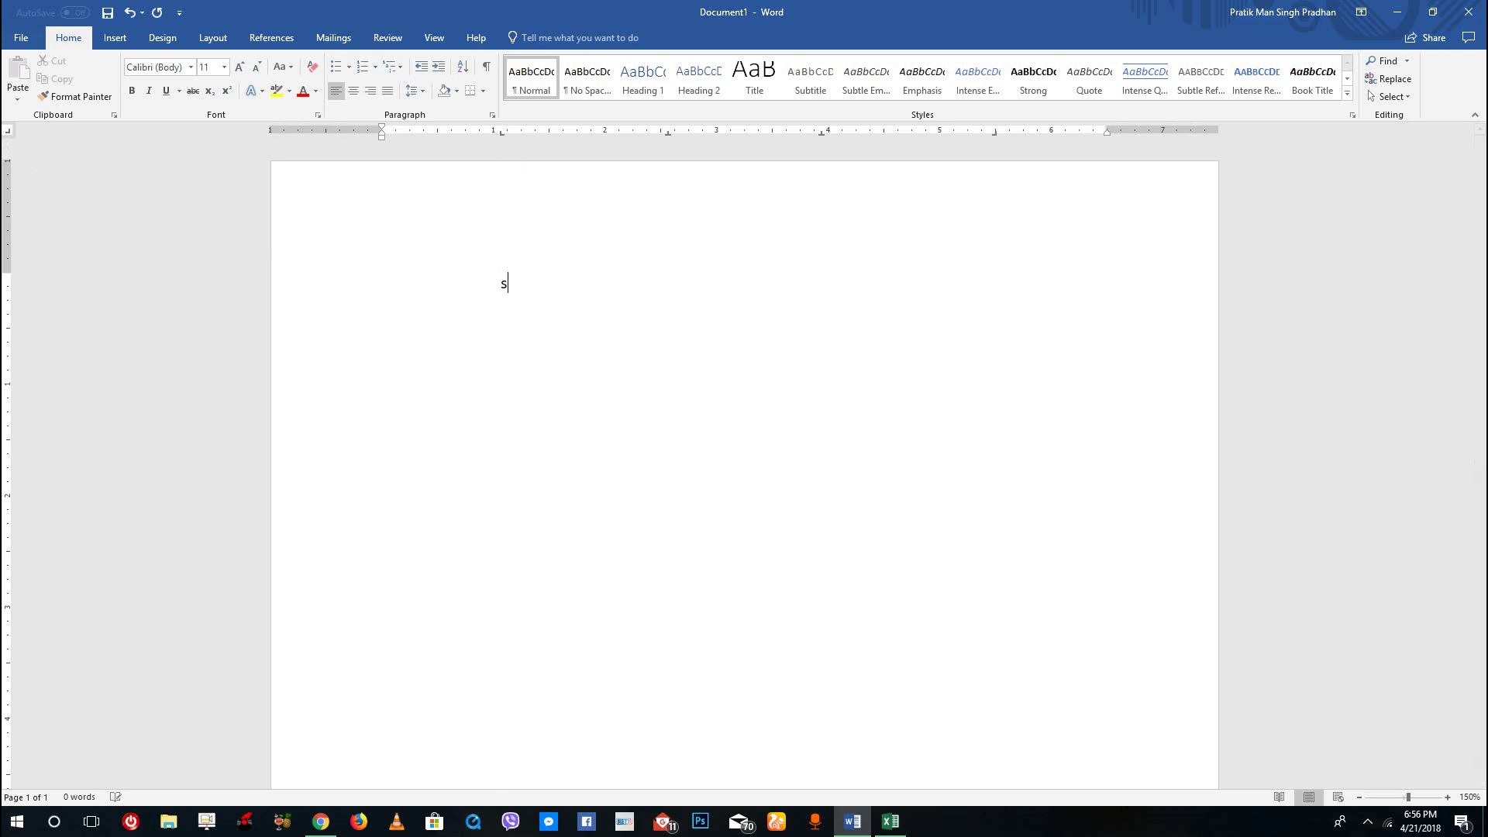
drag(502, 135, 481, 138)
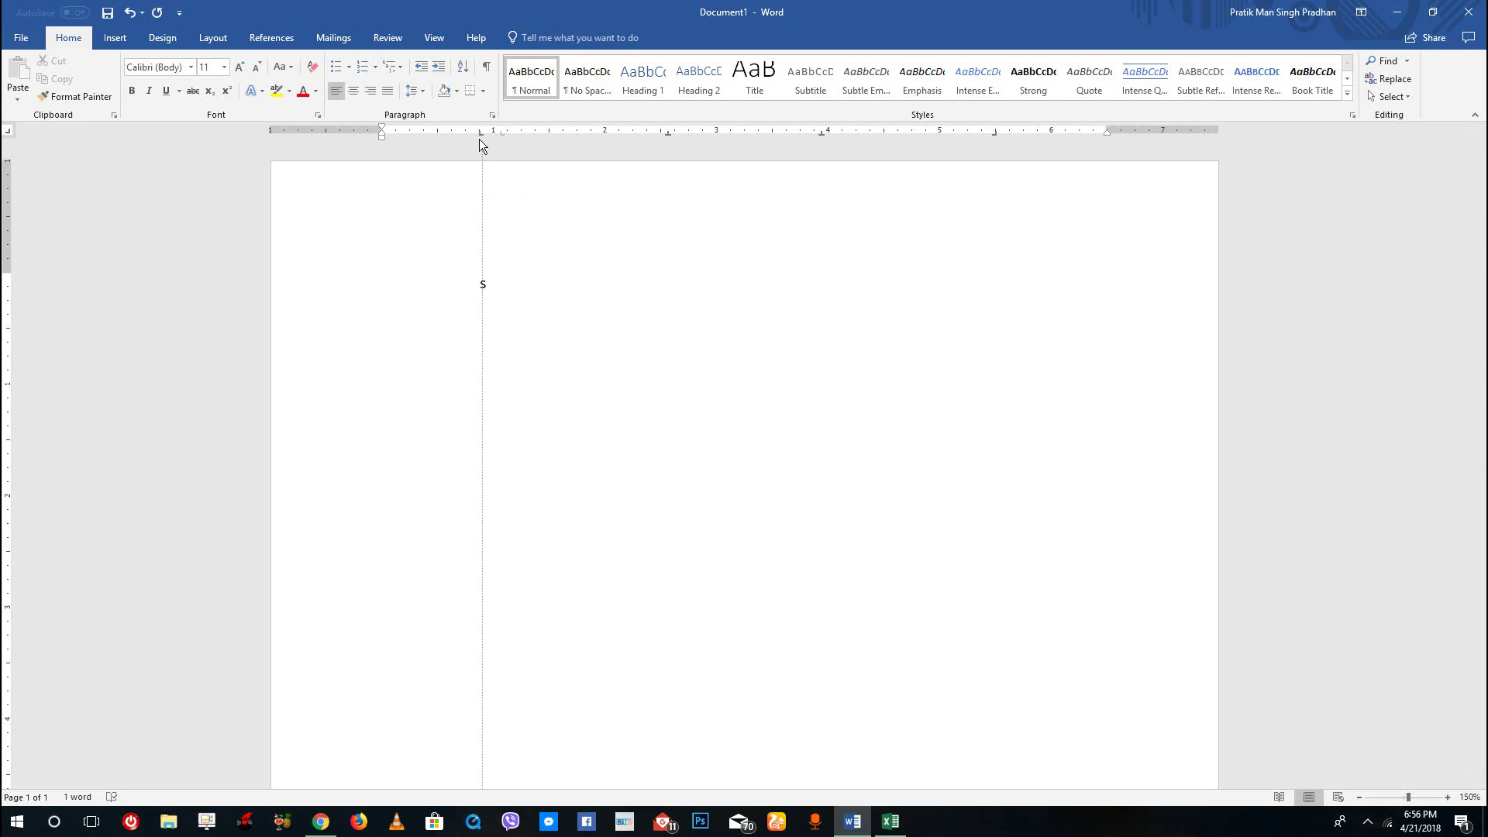
key(ctrl+z)
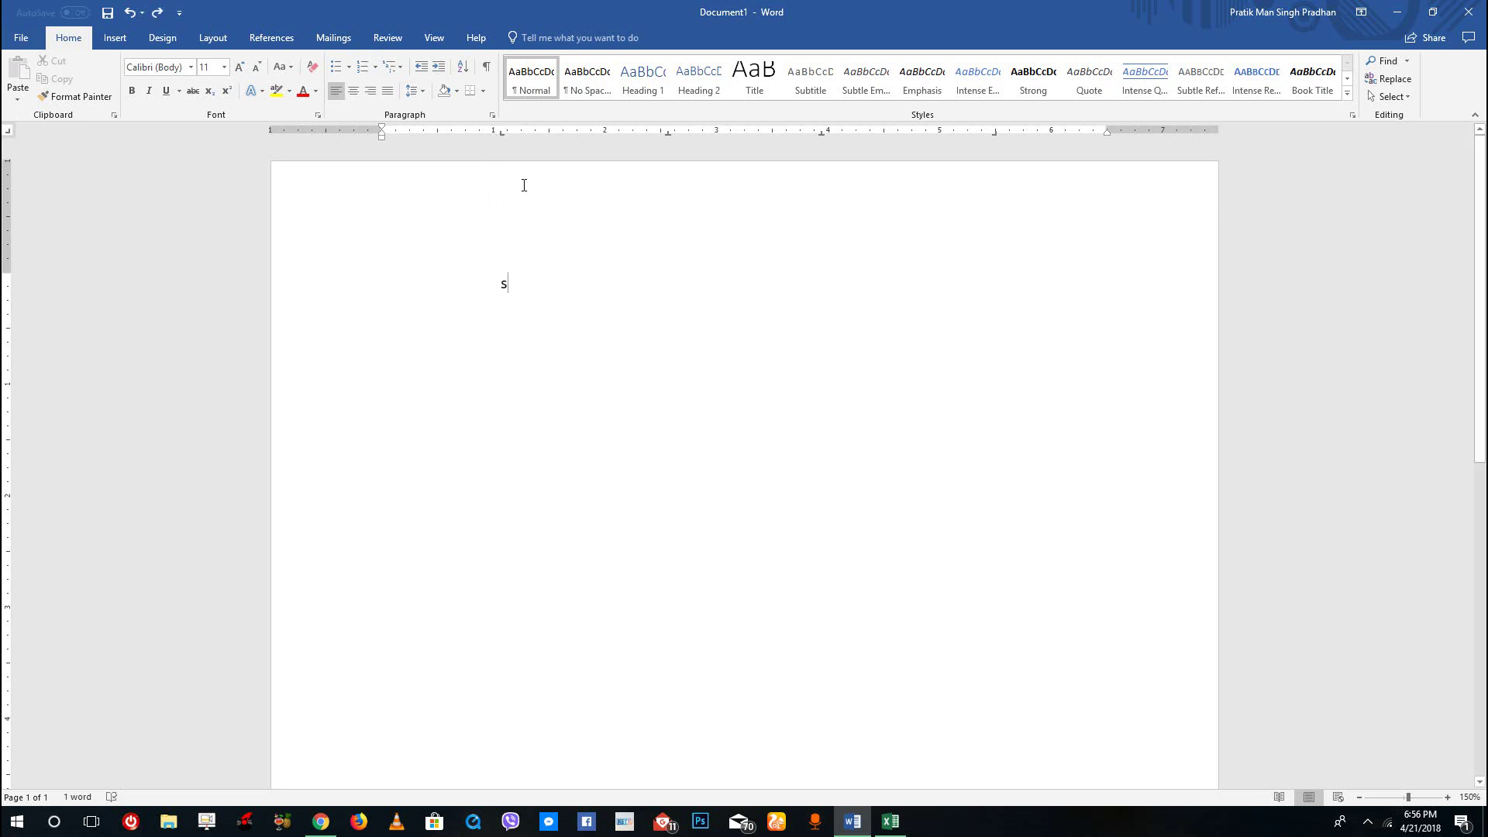
key(BackSpace)
text(Stuname)
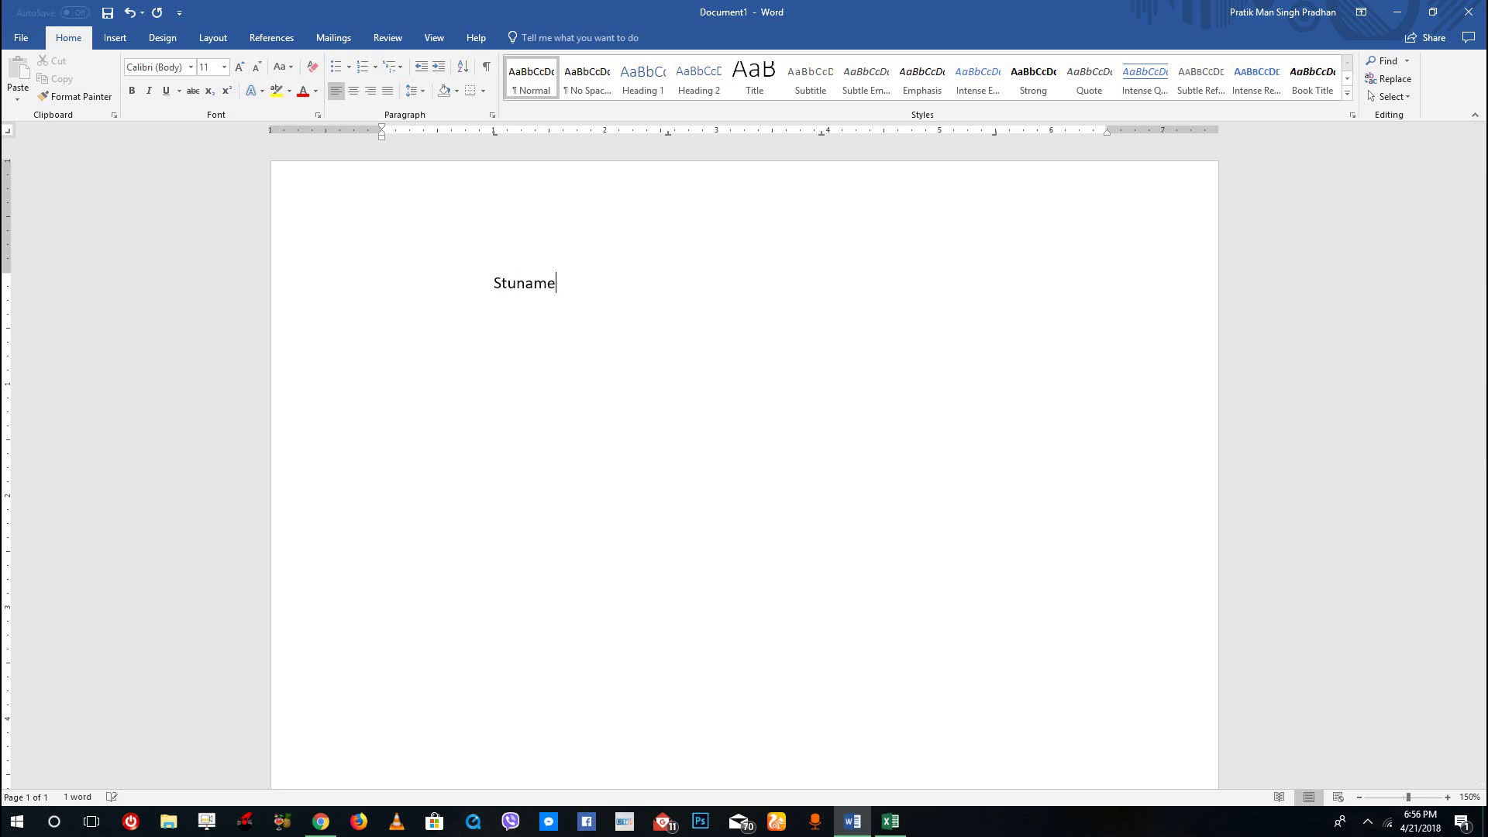
- Enter the heading row Name, Roll Number, Class Code, Marks at successive tab stops, fixing a mistyped first word
key(BackSpace)
key(BackSpace)
key(BackSpace)
key(BackSpace)
key(BackSpace)
key(BackSpace)
key(BackSpace)
text(Name)
text(Roll N)
text(umber)
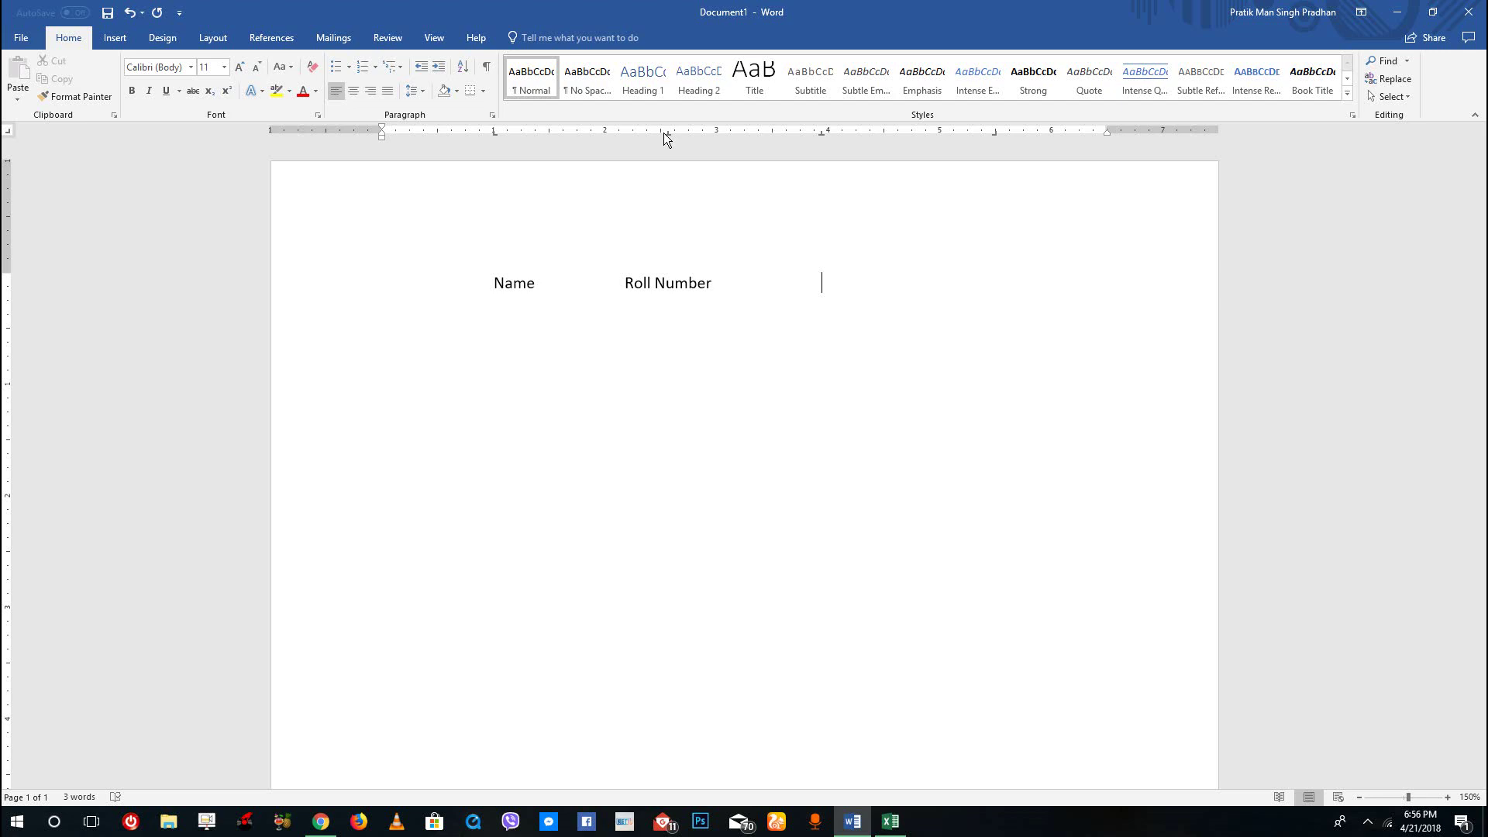
key(Tab)
text(Class C)
text(ode)
key(Tab)
text(Marks)
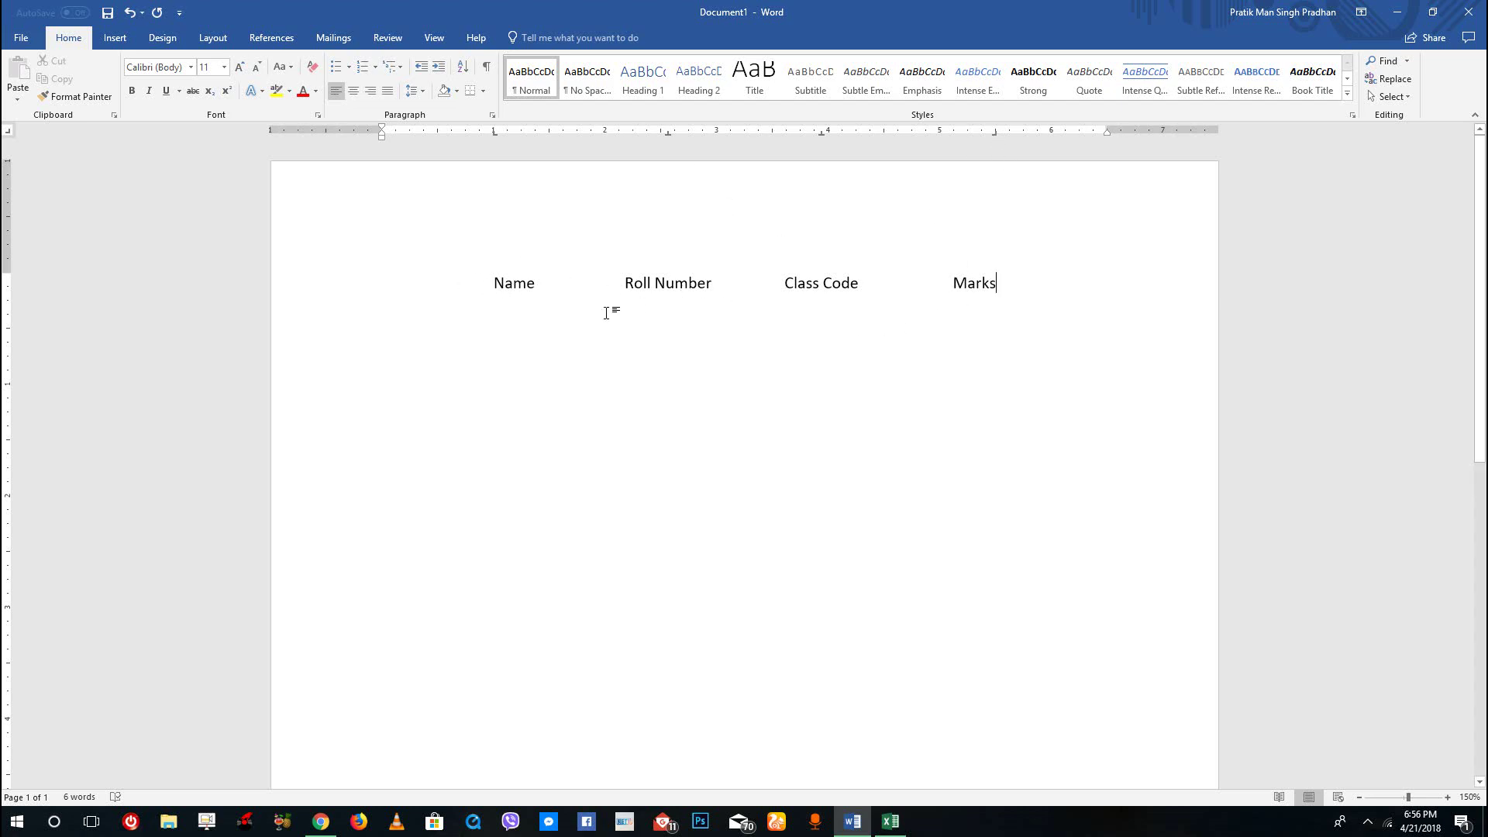
- Enter the first student row Robert, 23, 365YU, 45 at the tab stops
key(Return)
text(Robert)
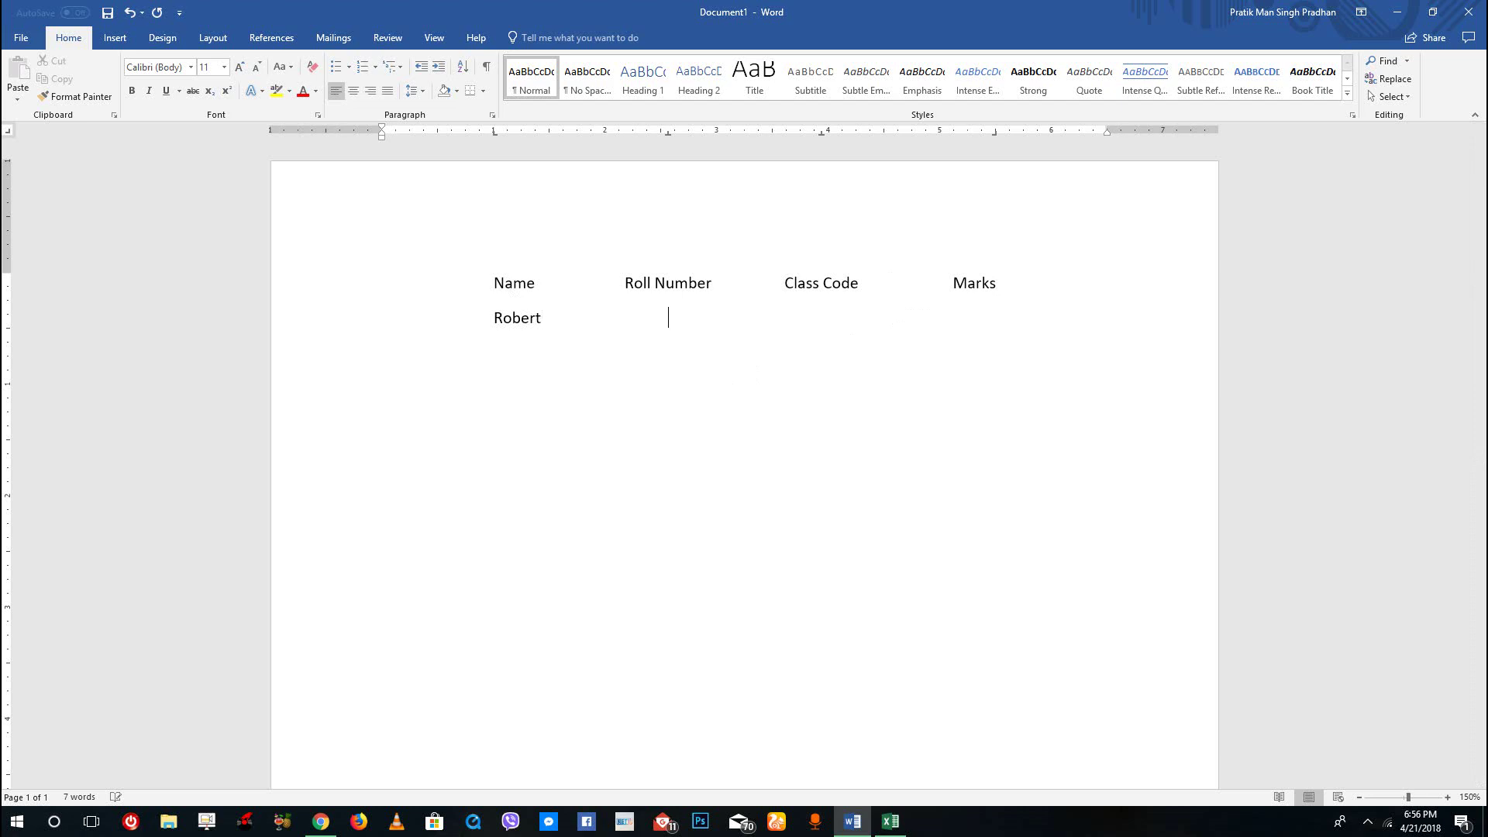
key(Tab)
text(23)
key(Tab)
text(365YU)
key(Tab)
text(45)
key(Return)
text(Bert)
text(6)
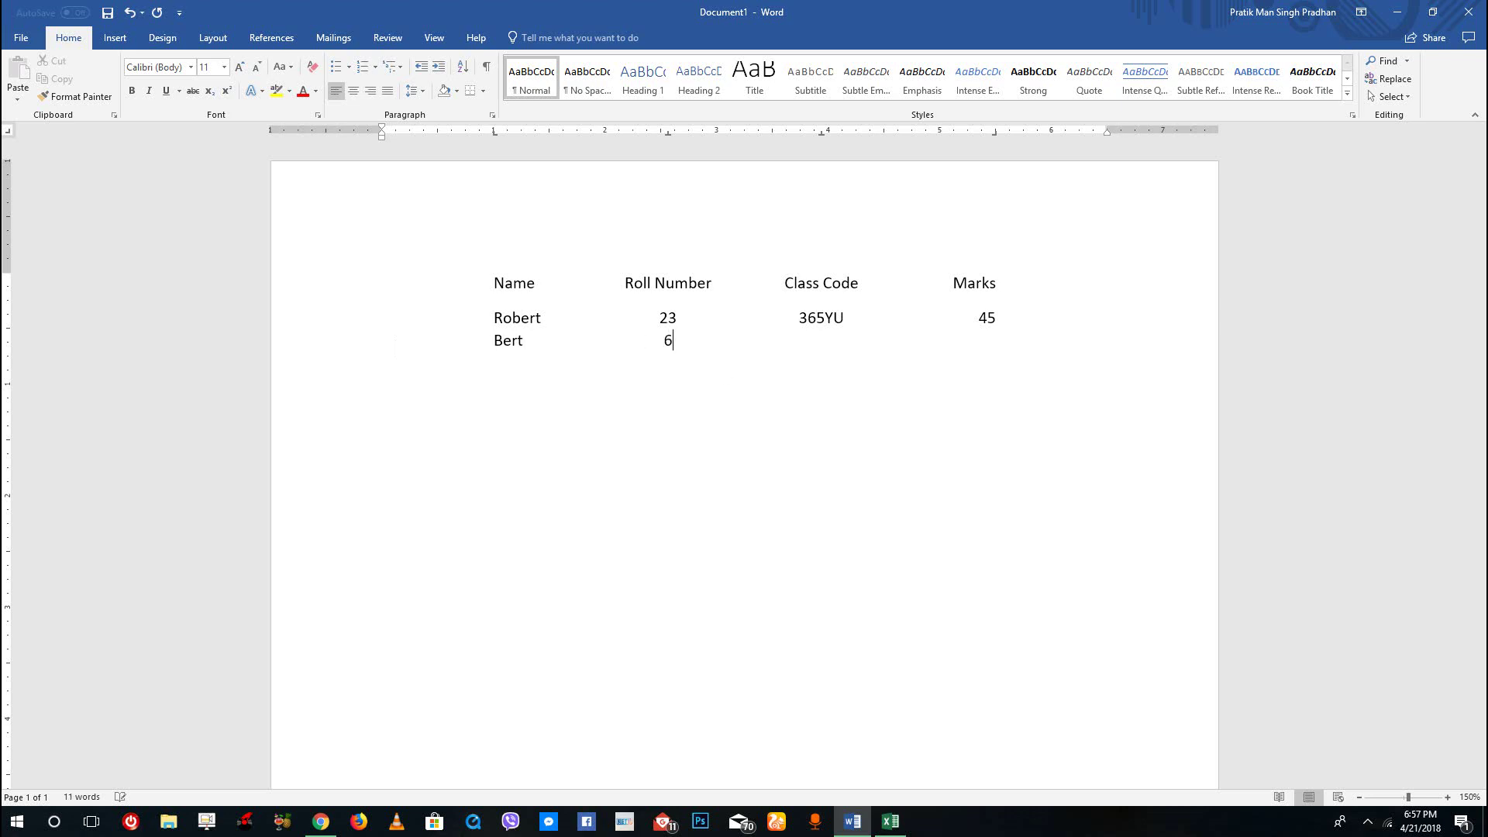
text(5)
text(7)
- Enter the second row Bert, 65, 452UY, 90, correcting the mistyped class code
key(BackSpace)
text(&^$)
key(BackSpace)
key(BackSpace)
key(BackSpace)
text(452)
text(u)
key(BackSpace)
text(UY)
key(Tab)
text(90)
- Make the heading row Name, Roll Number, Class Code, Marks bold
drag(1008, 274, 453, 276)
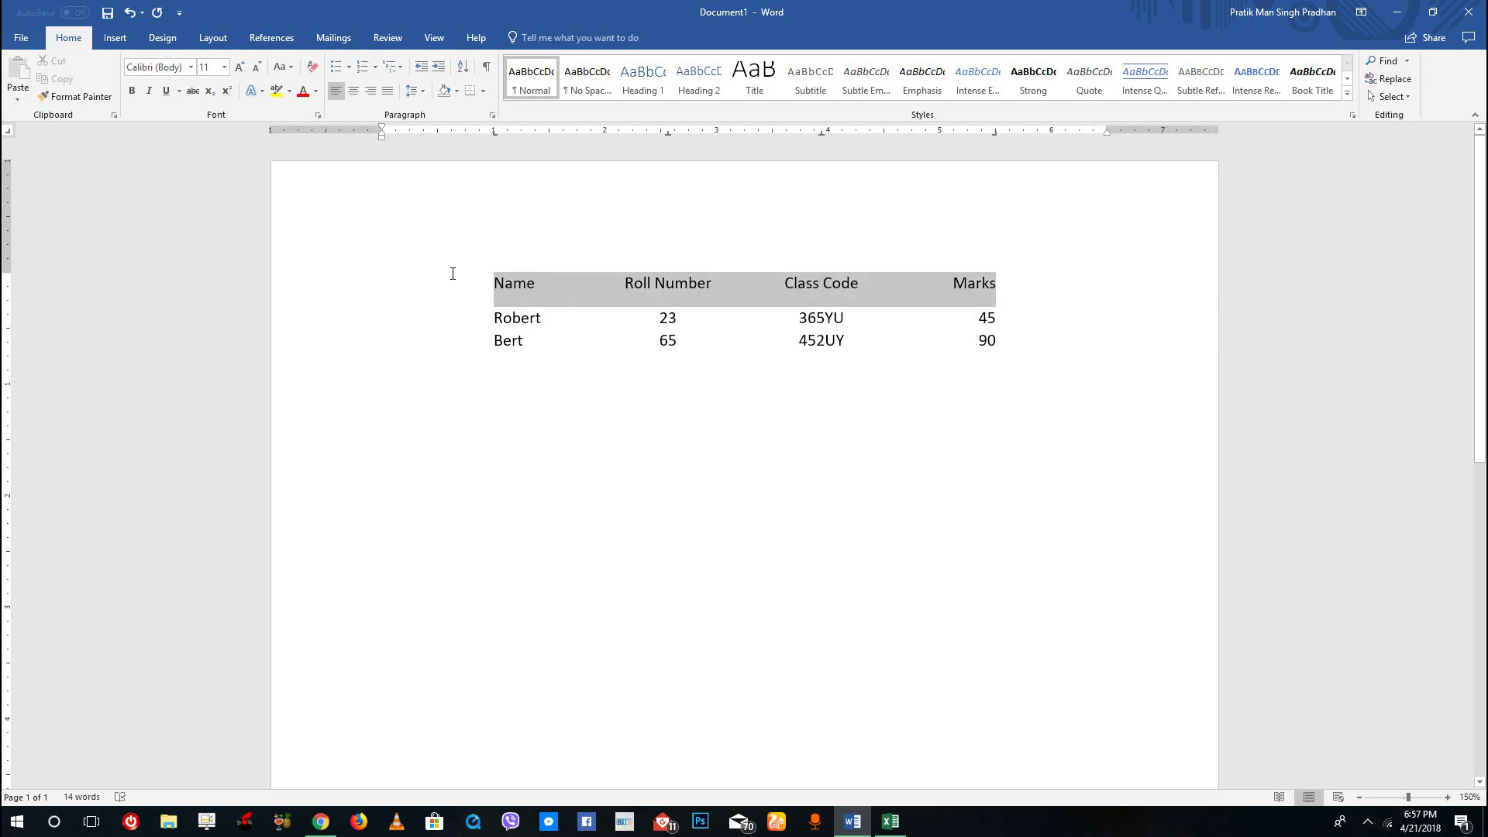
key(ctrl+b)
click(699, 341)
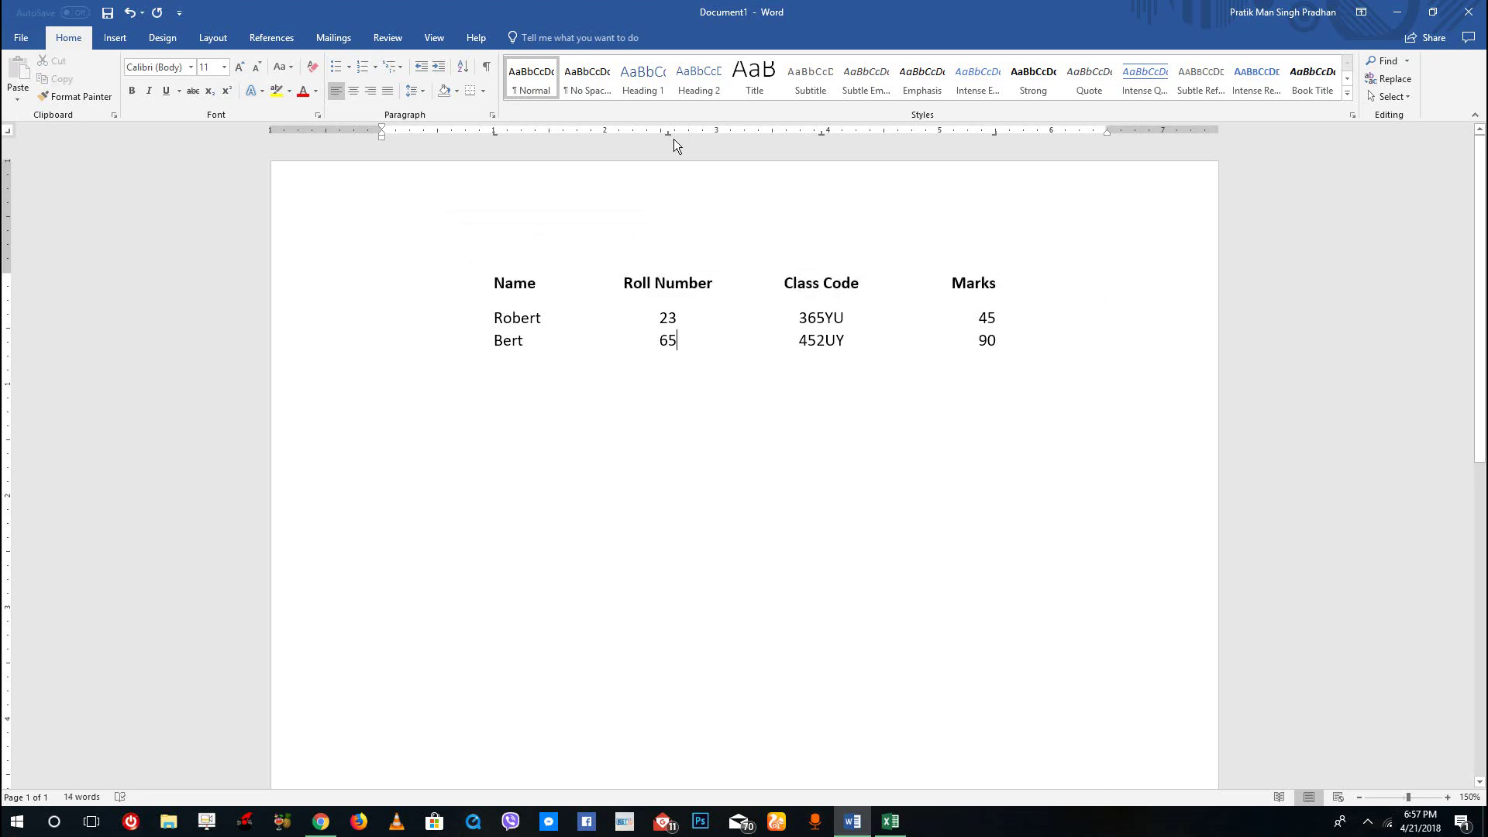
- Select all three lines and nudge the Roll Number center tab stop slightly left
mouse_move(668, 134)
mouse_down()
mouse_move(649, 134)
mouse_move(666, 134)
mouse_up()
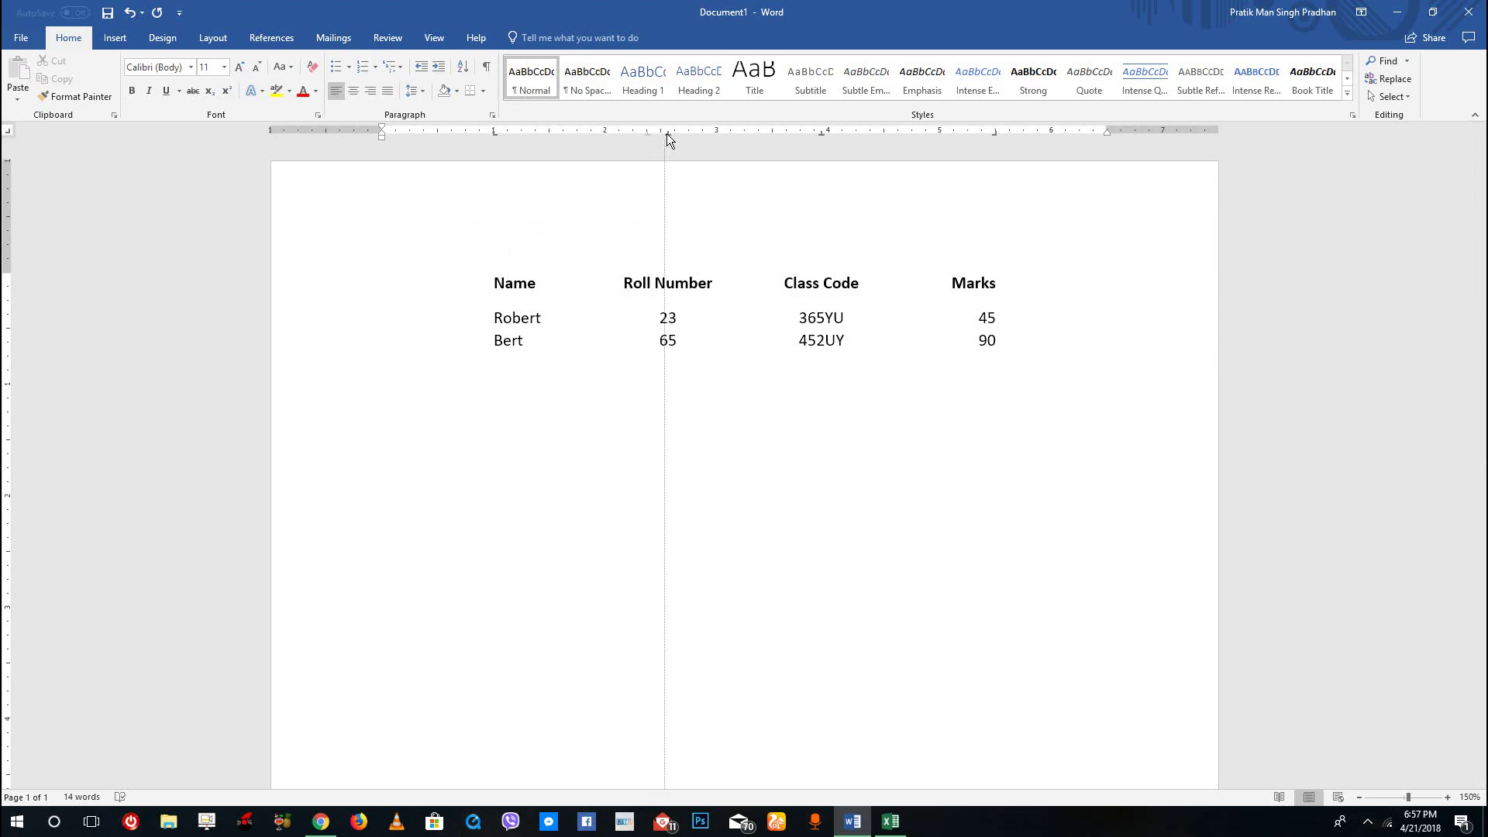
drag(1001, 368, 418, 246)
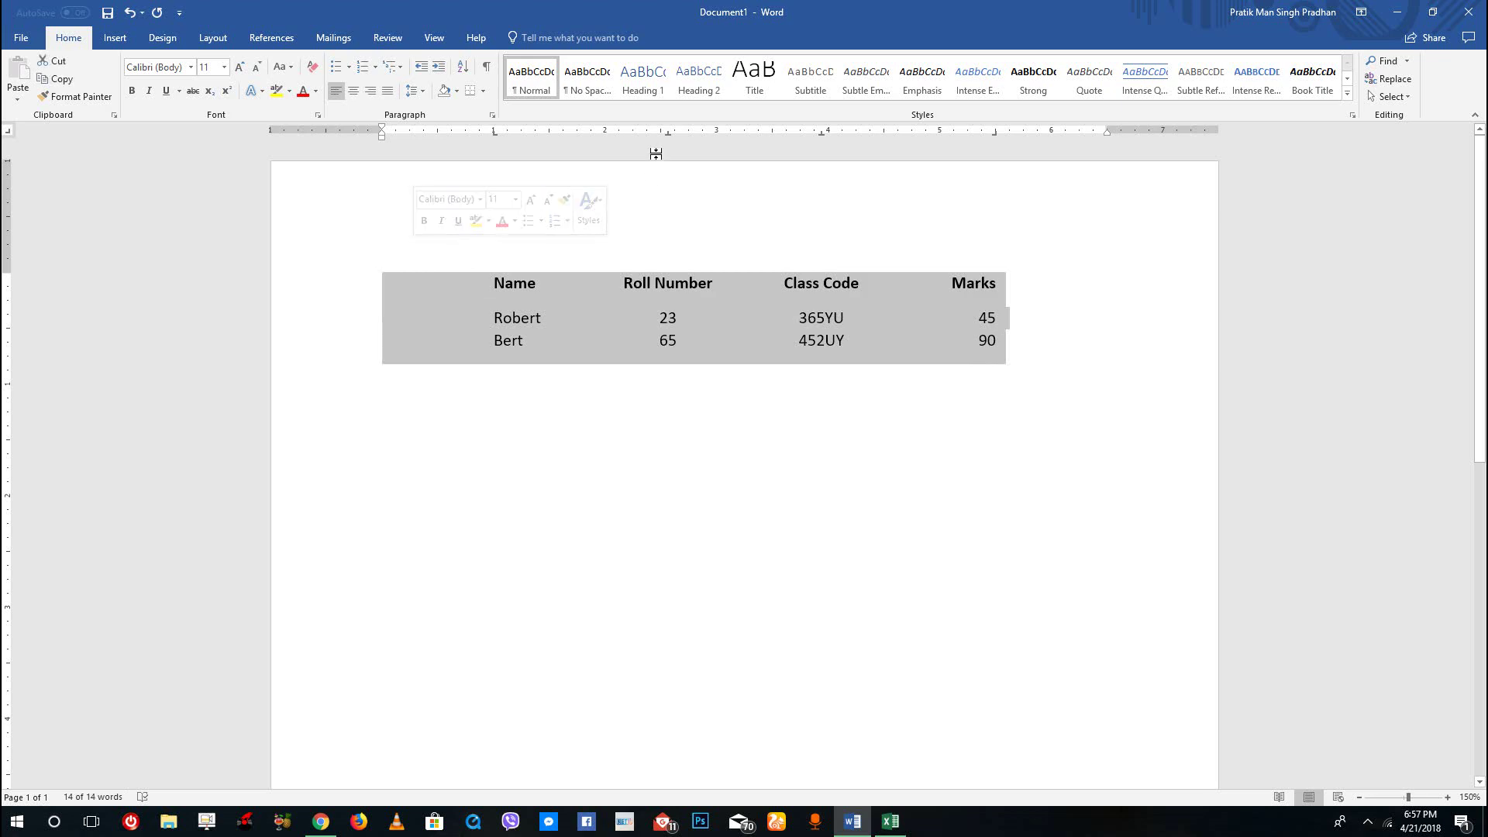
mouse_move(669, 134)
mouse_down()
mouse_move(648, 136)
mouse_move(660, 133)
mouse_up()
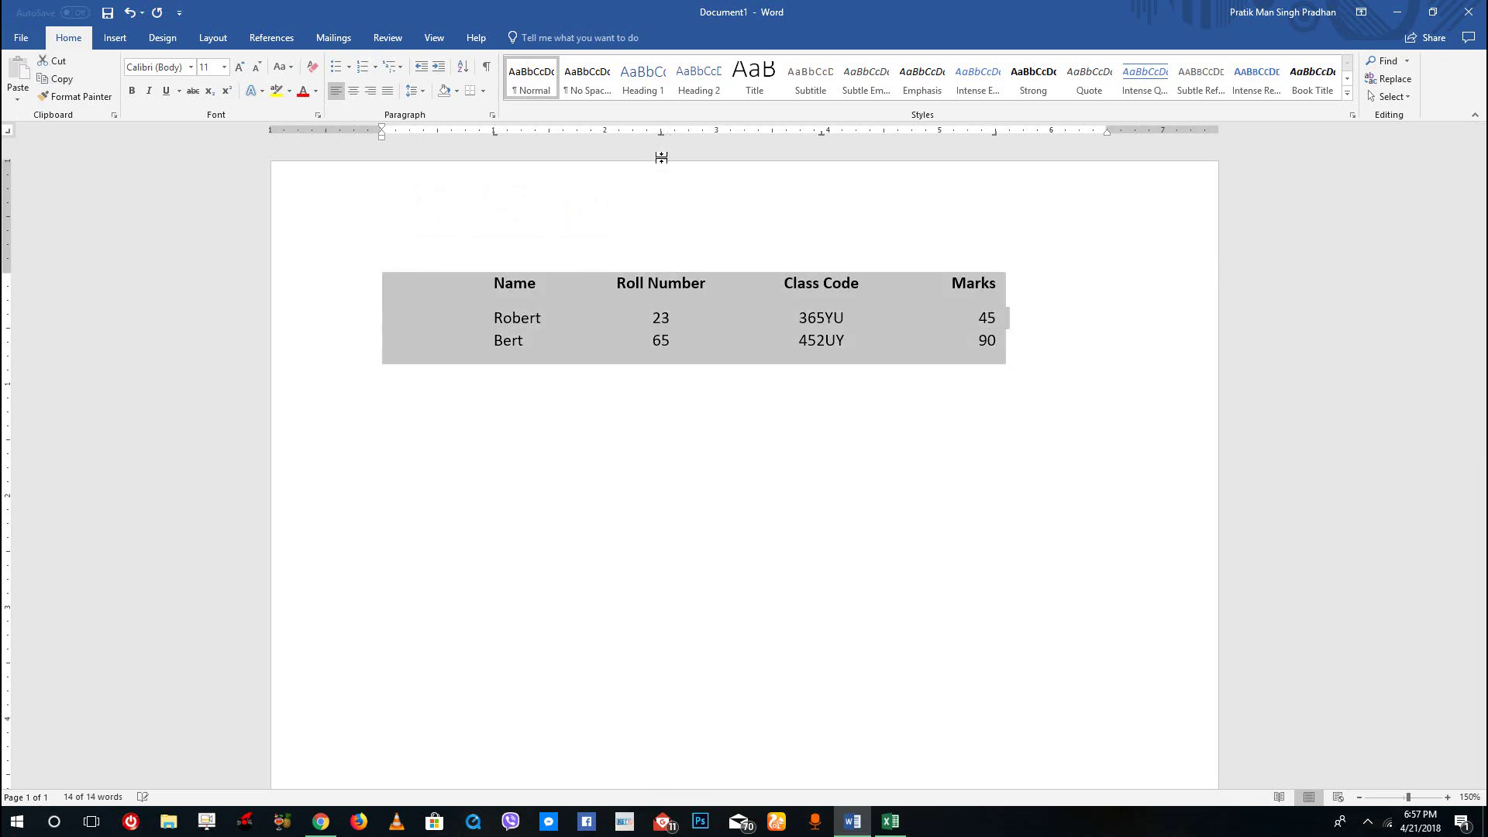
click(671, 340)
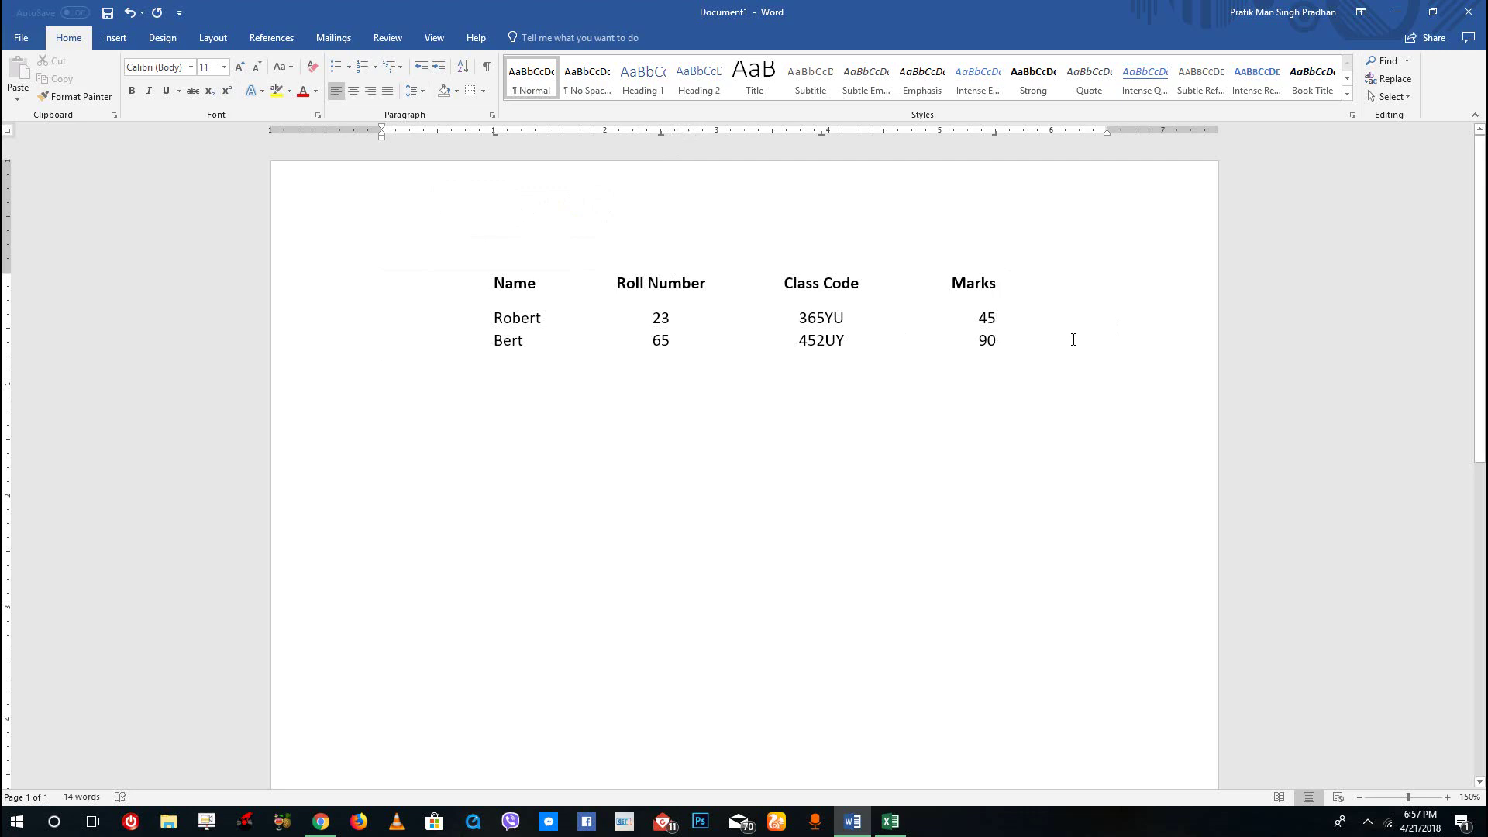